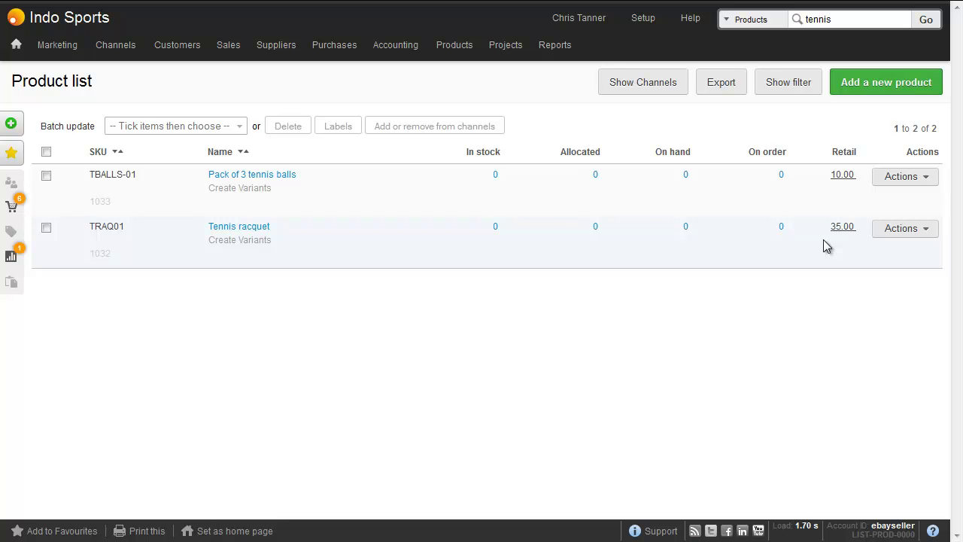
# Start a new product named "Tennis racquet with 3 balls" with brand Other, category Parts and SKU BUNDLETA
pyautogui.click(867, 83)
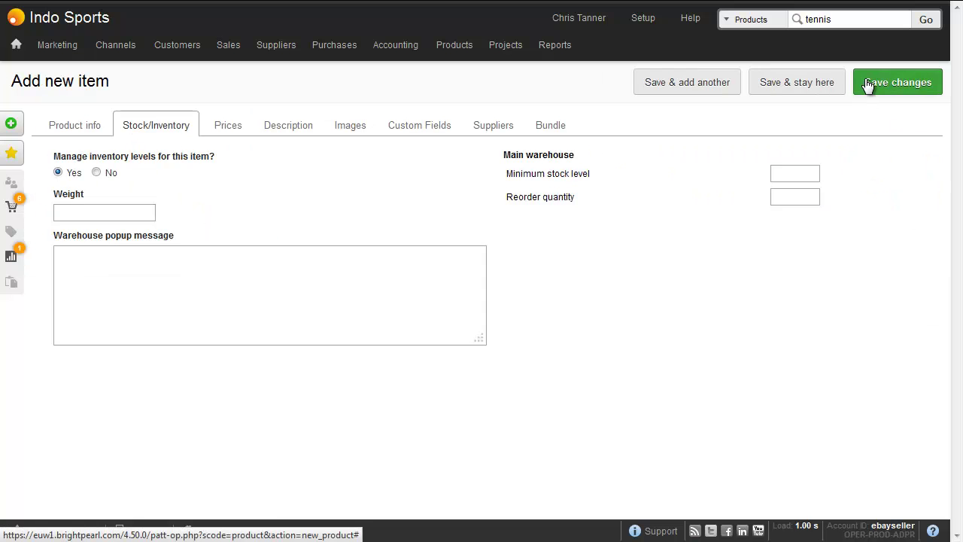
pyautogui.click(219, 168)
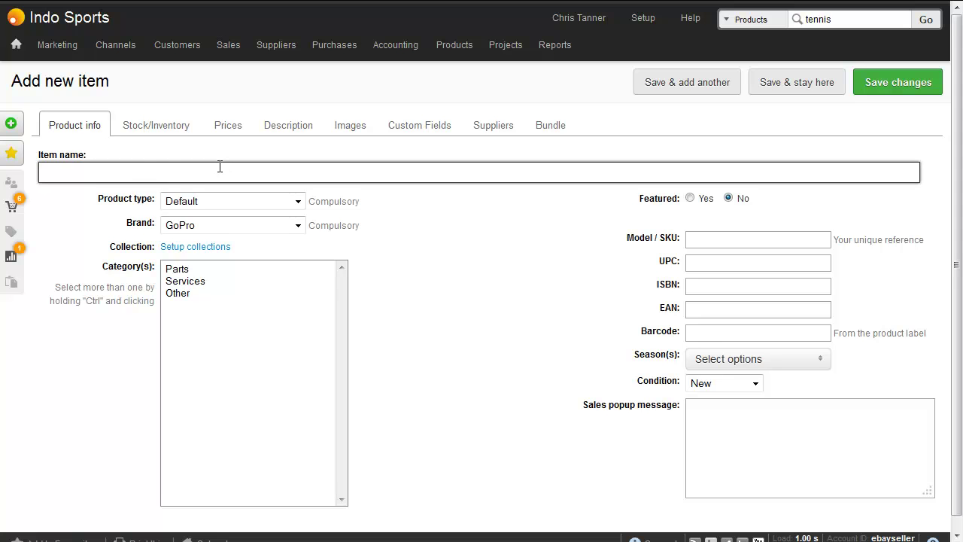
pyautogui.write('Tennis racquet with 3 balls')
pyautogui.click(254, 228)
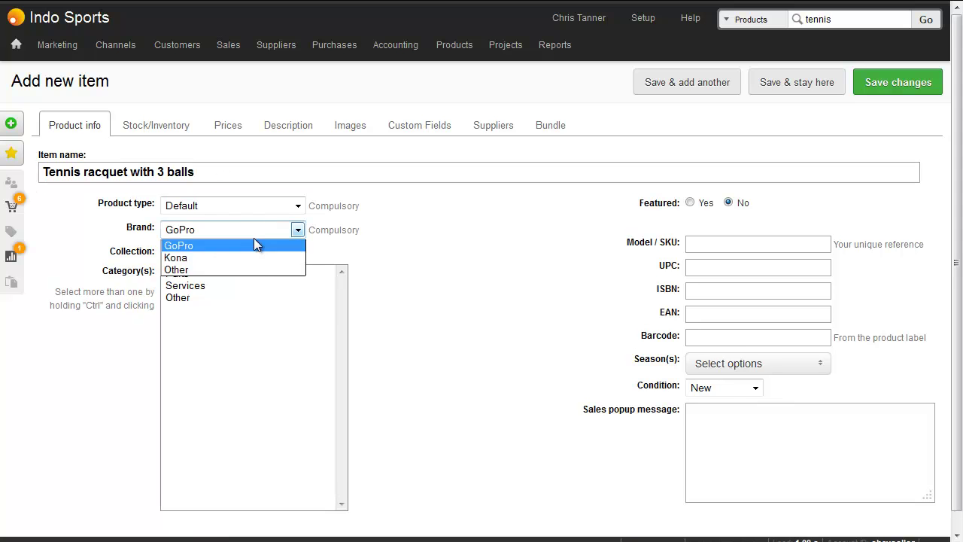
pyautogui.click(253, 268)
pyautogui.click(246, 273)
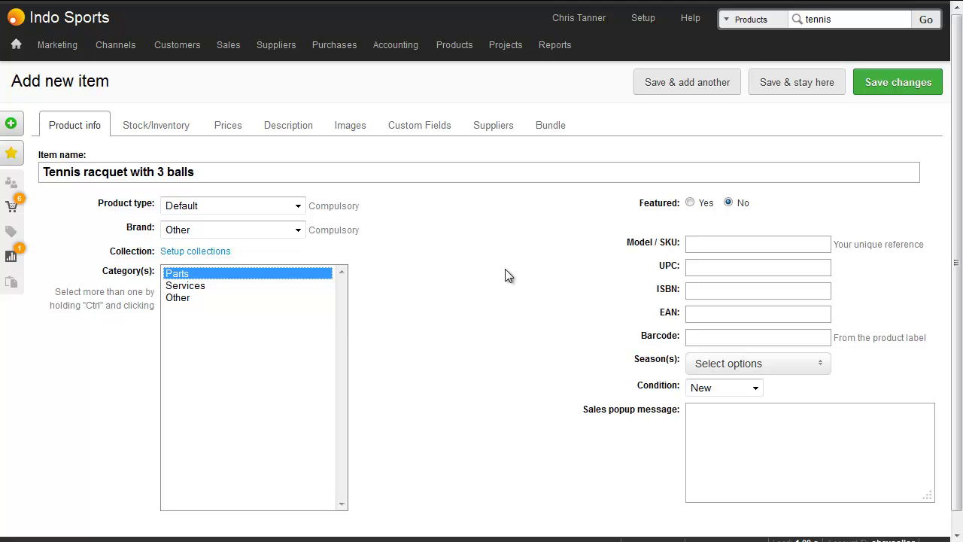
pyautogui.click(738, 241)
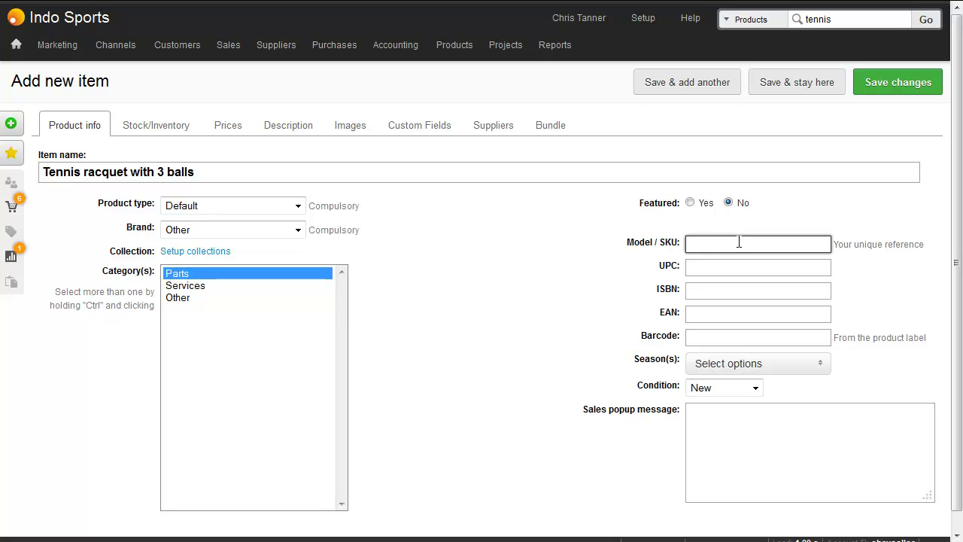
pyautogui.write('BUNDLETA')
# Turn off inventory management for the new product and set its retail price to £40 for a quantity break of 1
pyautogui.click(171, 127)
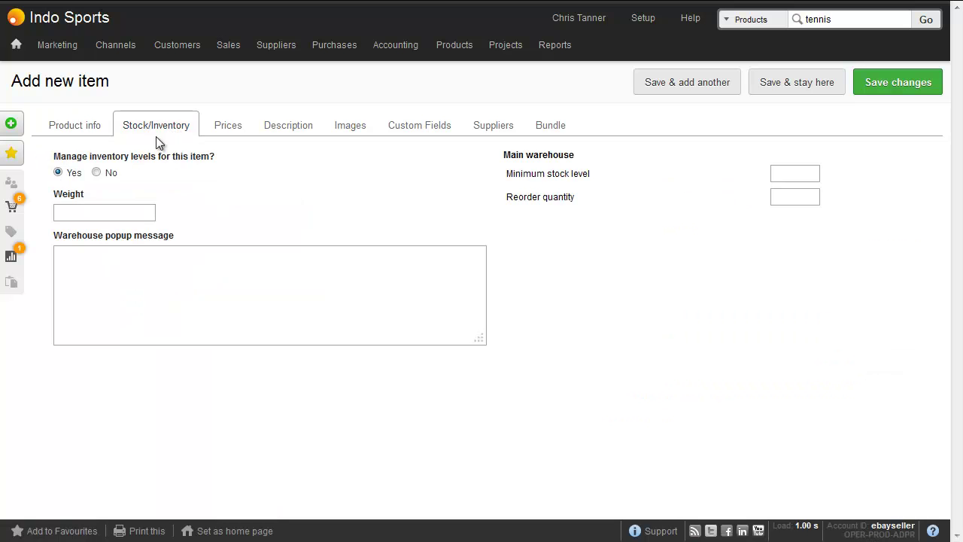
pyautogui.click(111, 174)
pyautogui.click(237, 134)
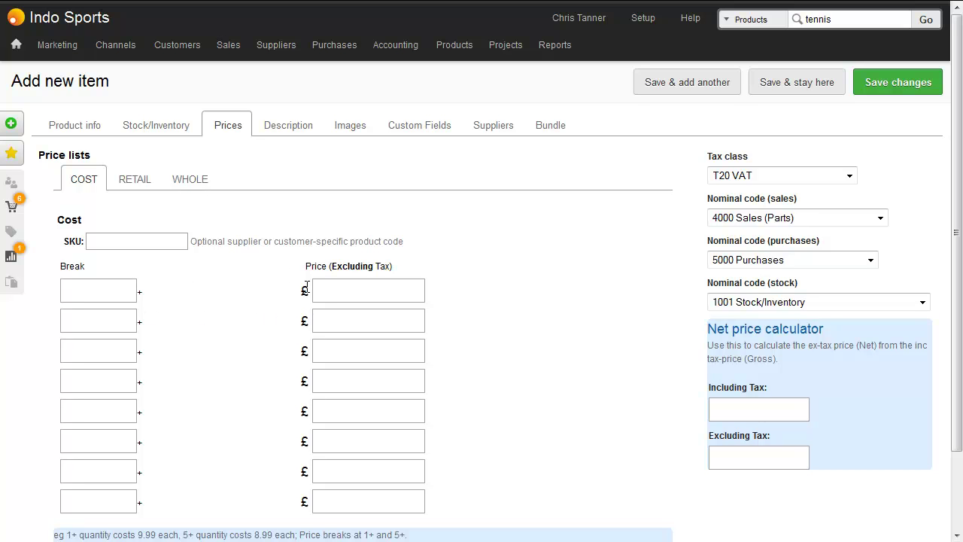
pyautogui.click(136, 186)
pyautogui.click(117, 290)
pyautogui.write('1')
pyautogui.click(371, 293)
pyautogui.write('40')
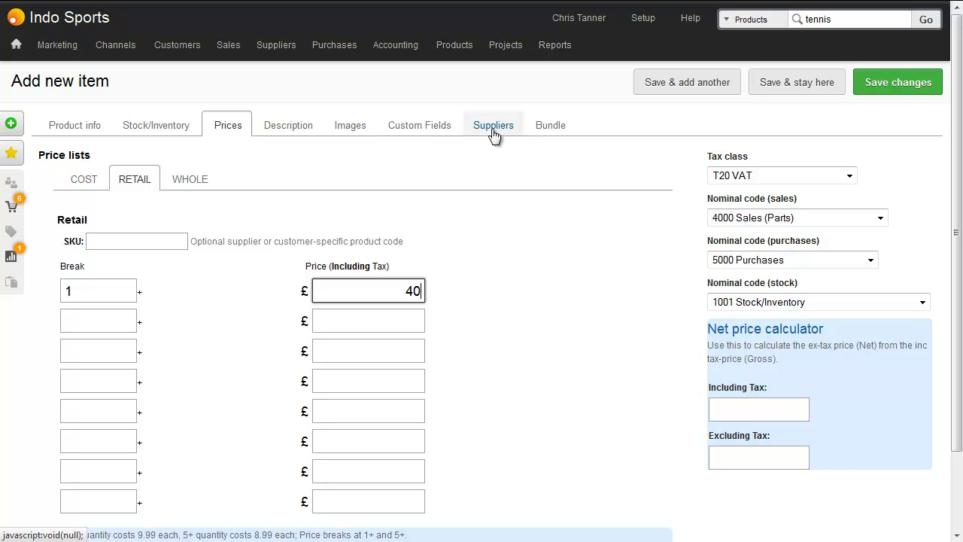
# Search the bundle items for "tennis" and add Pack of 3 tennis balls and Tennis racquet as components
pyautogui.click(541, 134)
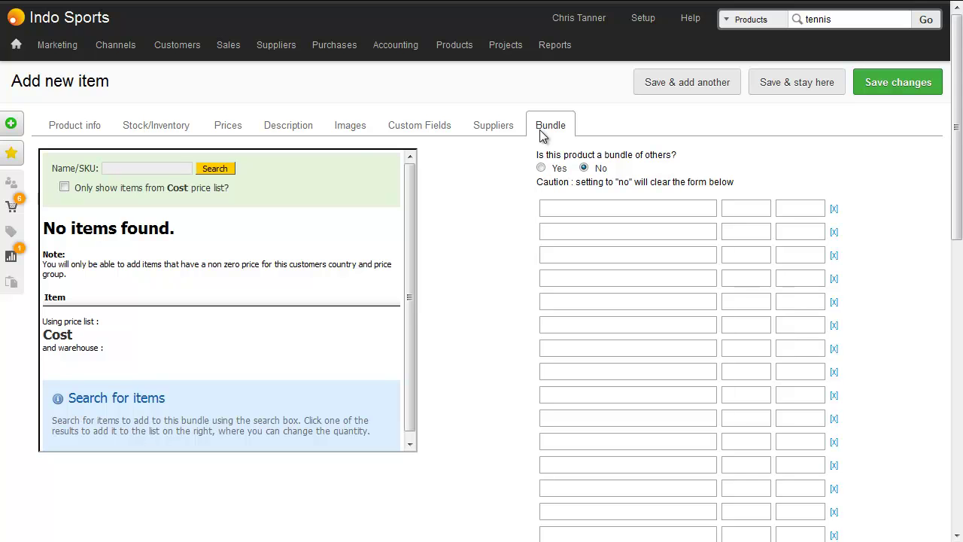
pyautogui.click(154, 169)
pyautogui.write('tennis')
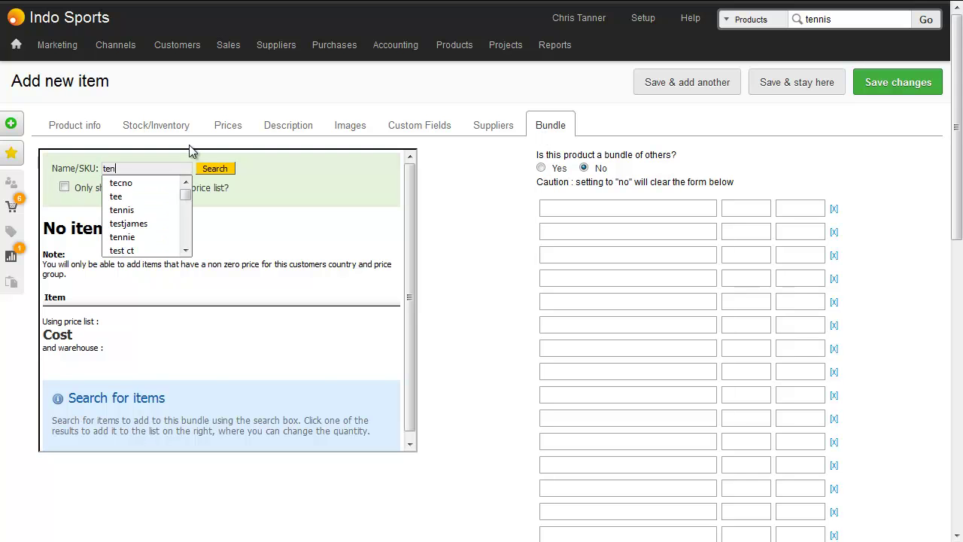
pyautogui.click(219, 165)
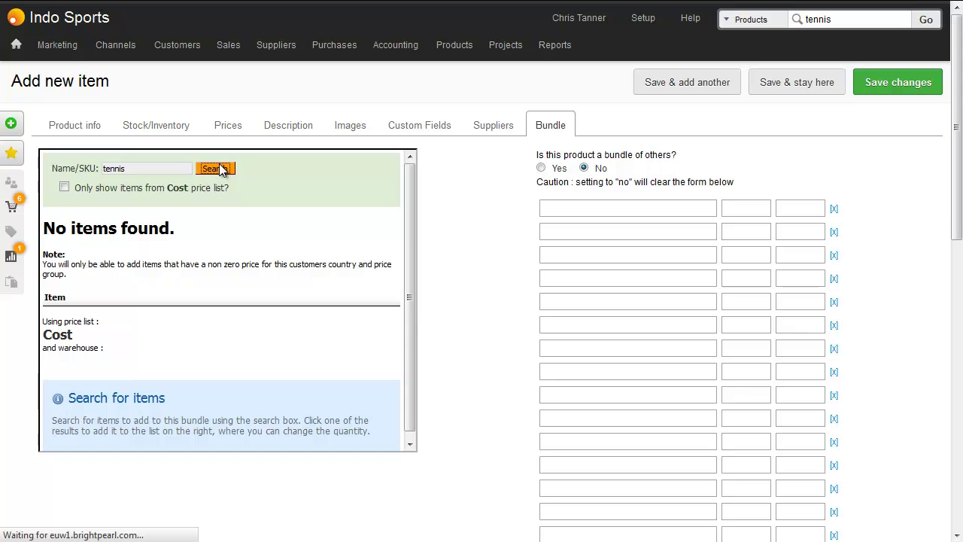
pyautogui.click(163, 236)
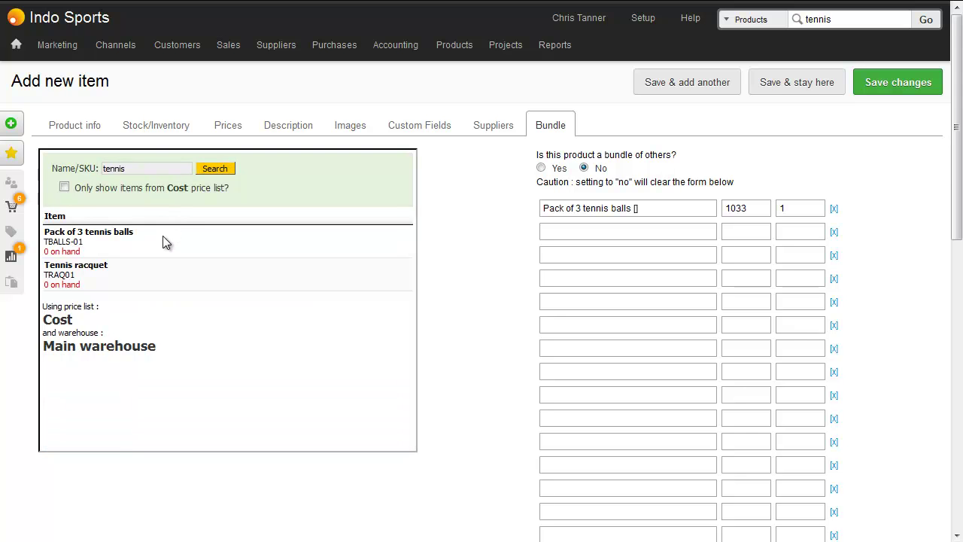
pyautogui.click(158, 271)
# Mark the product as a bundle of others and save it
pyautogui.click(541, 167)
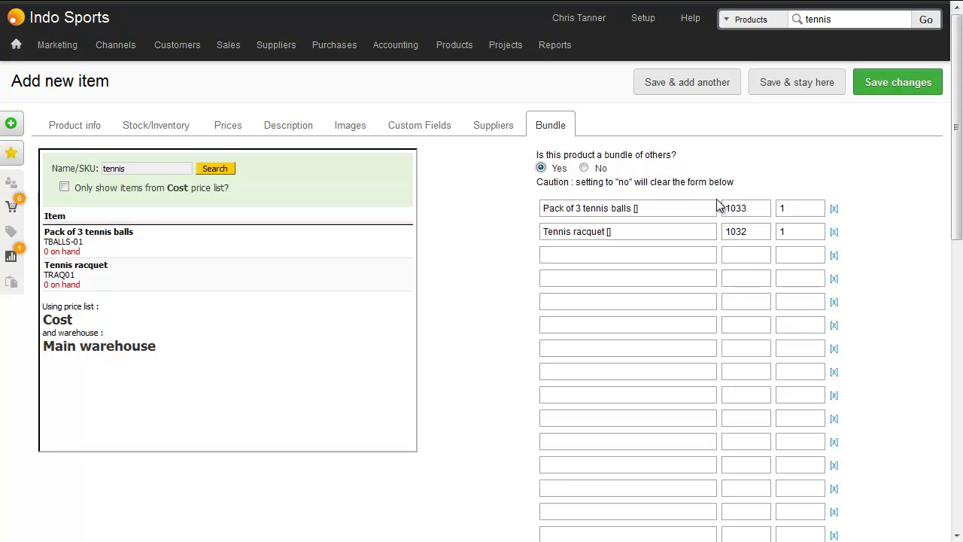
pyautogui.click(795, 231)
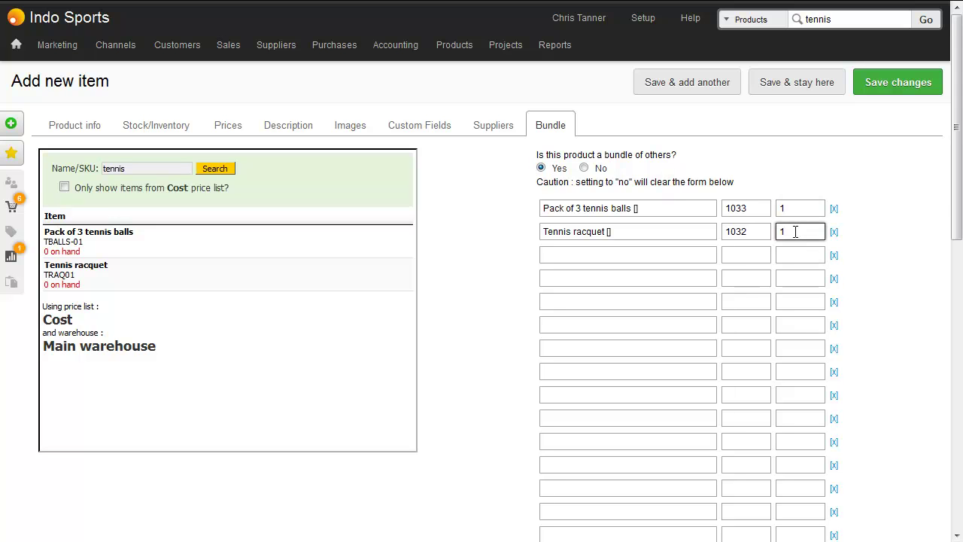
pyautogui.click(797, 207)
pyautogui.click(903, 81)
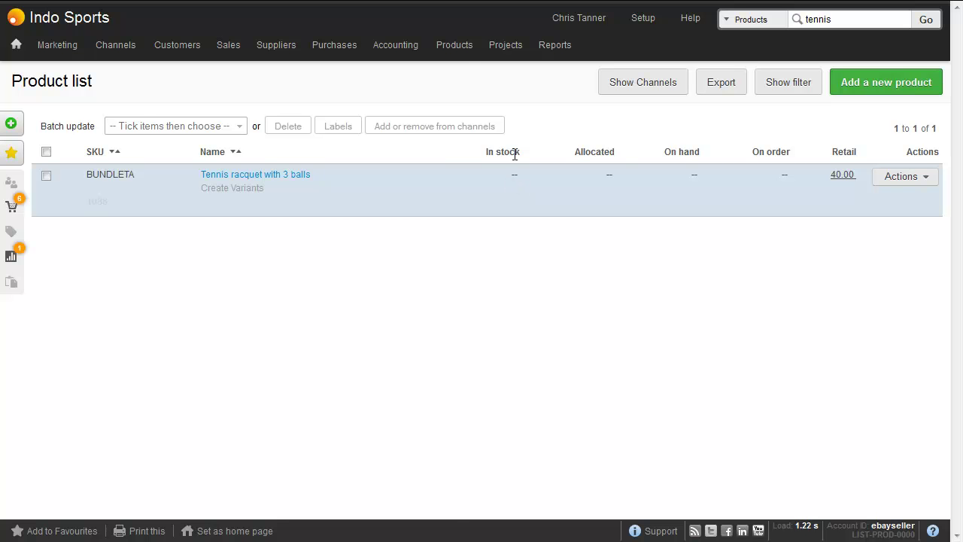
# View the product list filtered to bundles
pyautogui.moveTo(464, 58)
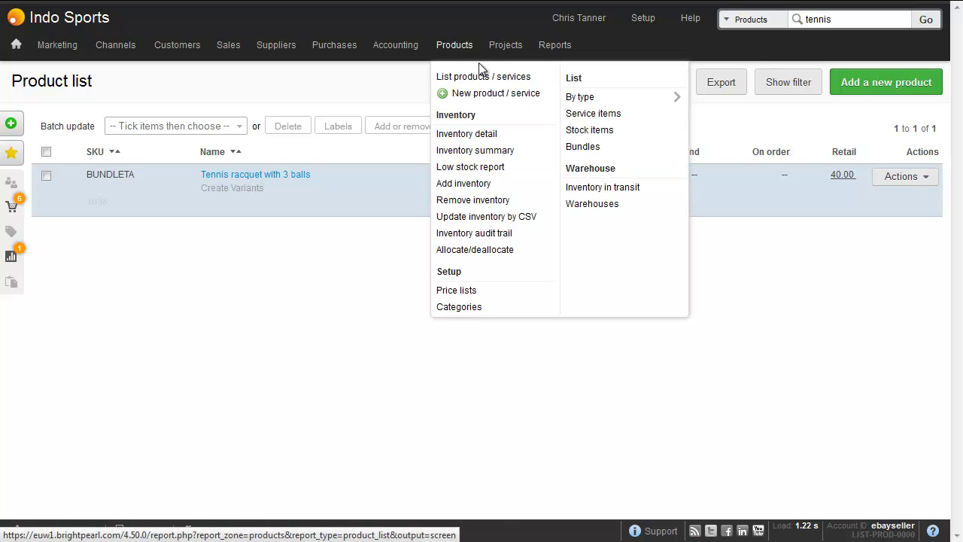
pyautogui.click(579, 146)
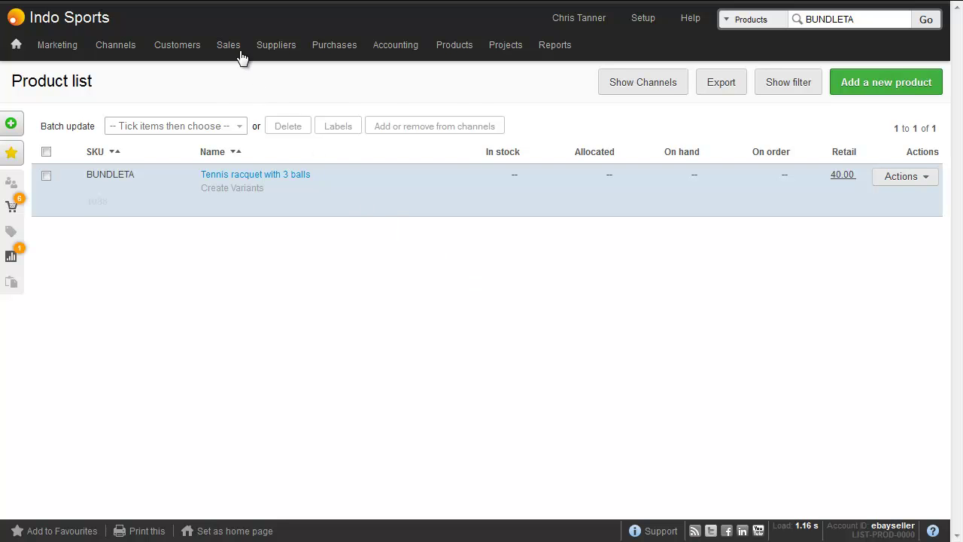
# Create a new sales order for the existing customer, searching by the customer's first name
pyautogui.moveTo(240, 58)
pyautogui.click(251, 112)
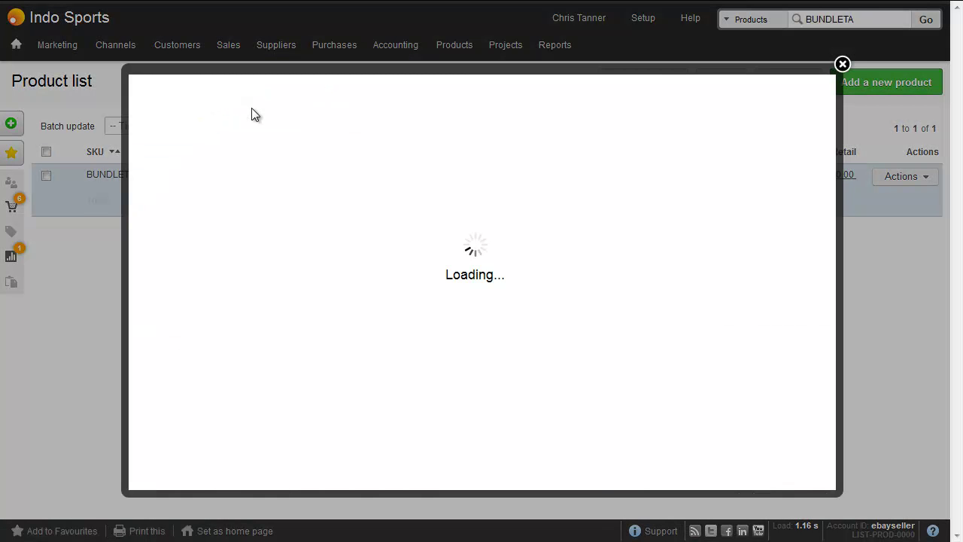
pyautogui.write('henry')
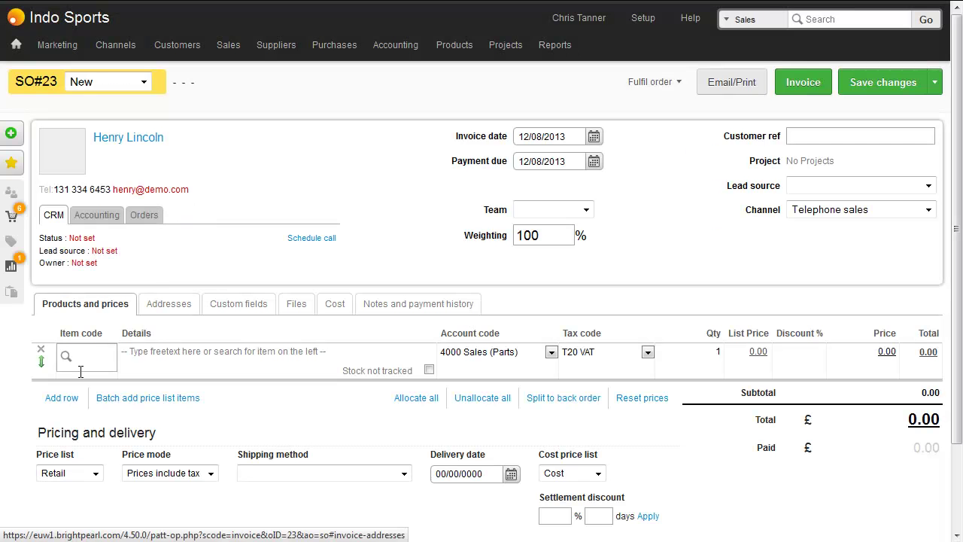
# Add the Tennis racquet with 3 balls bundle to the order's first row and save the order
pyautogui.click(100, 351)
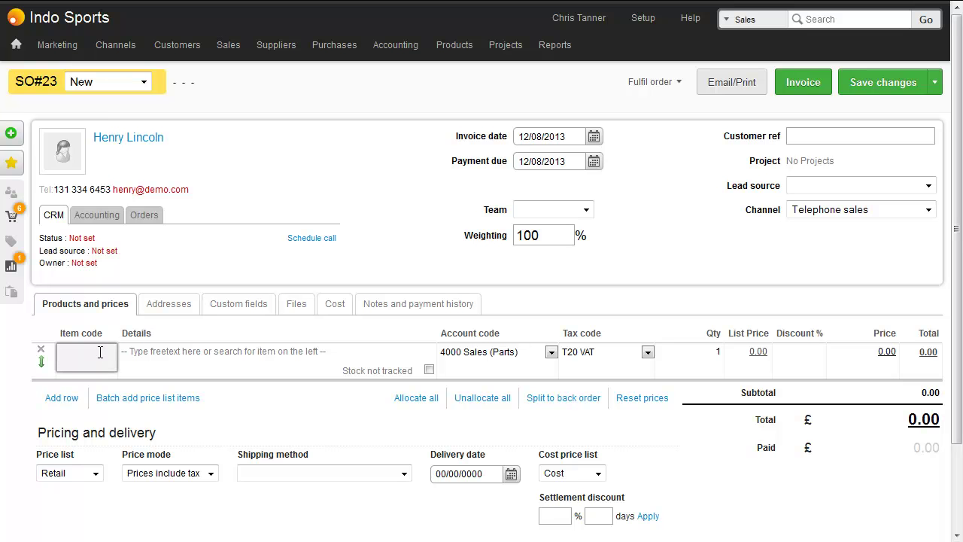
pyautogui.write('tenn')
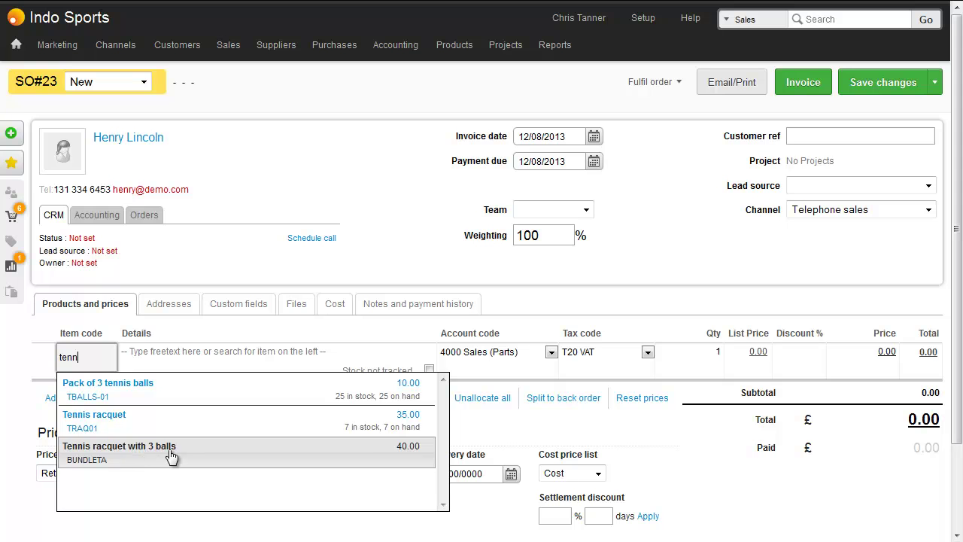
pyautogui.click(125, 451)
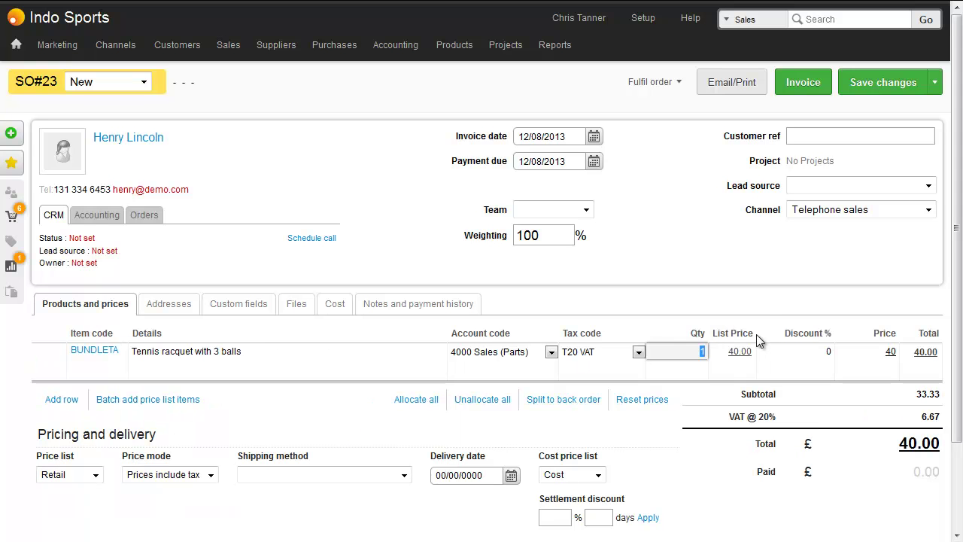
pyautogui.click(875, 79)
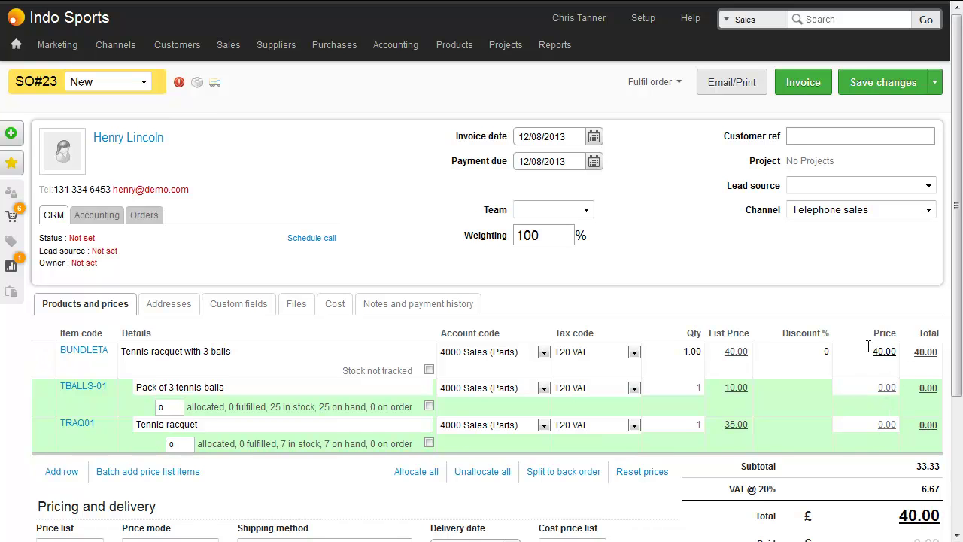
# Set the quantity of the Tennis racquet with 3 balls bundle to 2 and save the order
pyautogui.click(677, 351)
pyautogui.moveTo(671, 351); pyautogui.dragTo(702, 351)
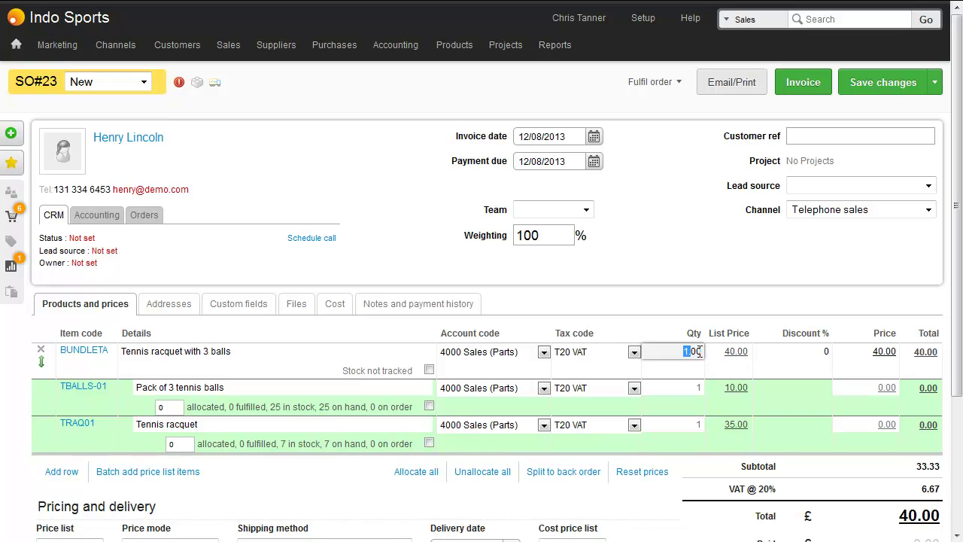
pyautogui.write('2')
pyautogui.click(777, 394)
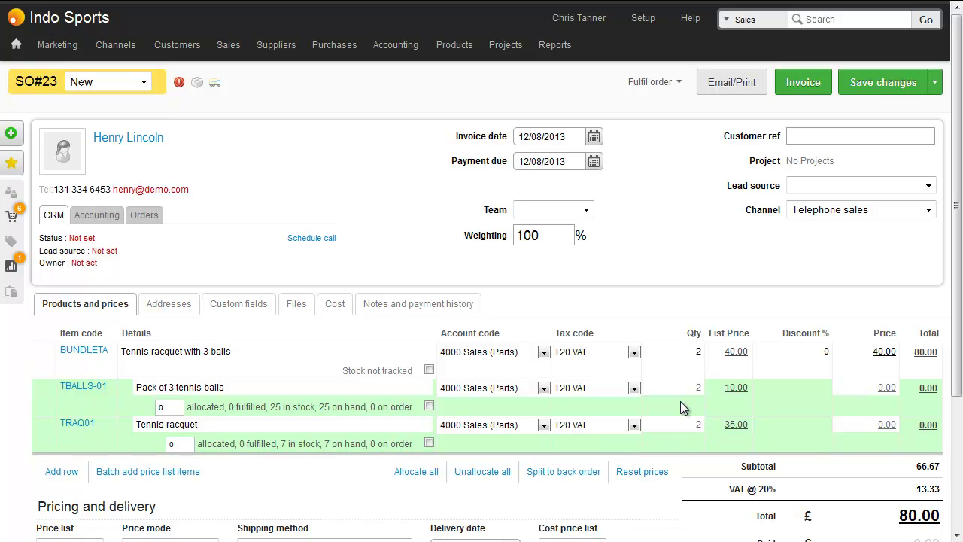
pyautogui.click(890, 79)
# Fulfil the order to ship later with a goods-out note for all items, and open that note
pyautogui.moveTo(342, 370); pyautogui.dragTo(416, 370)
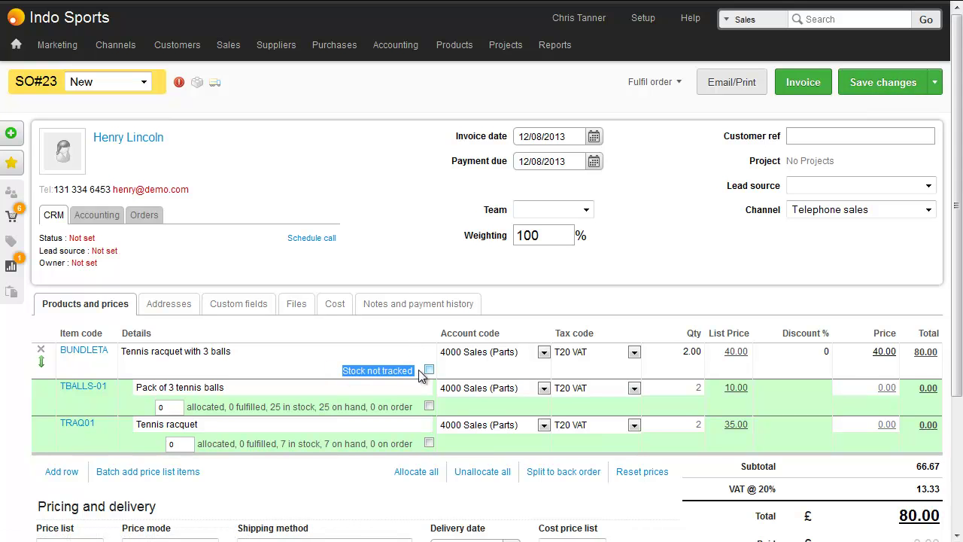
pyautogui.click(454, 377)
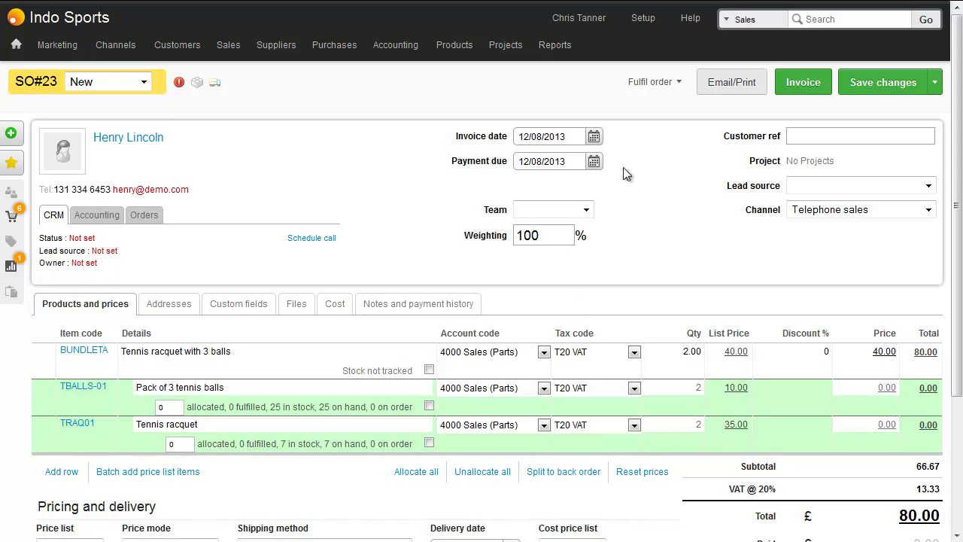
pyautogui.click(650, 89)
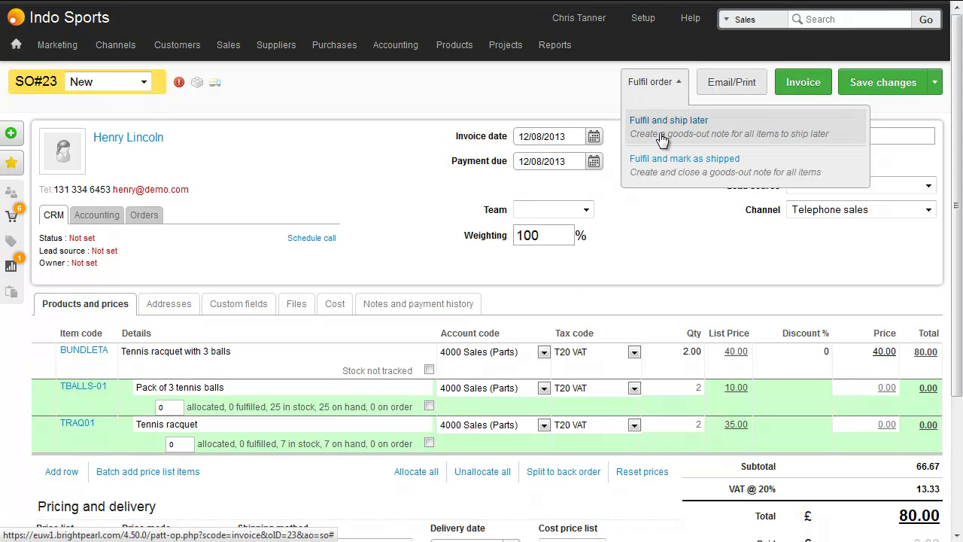
pyautogui.click(662, 127)
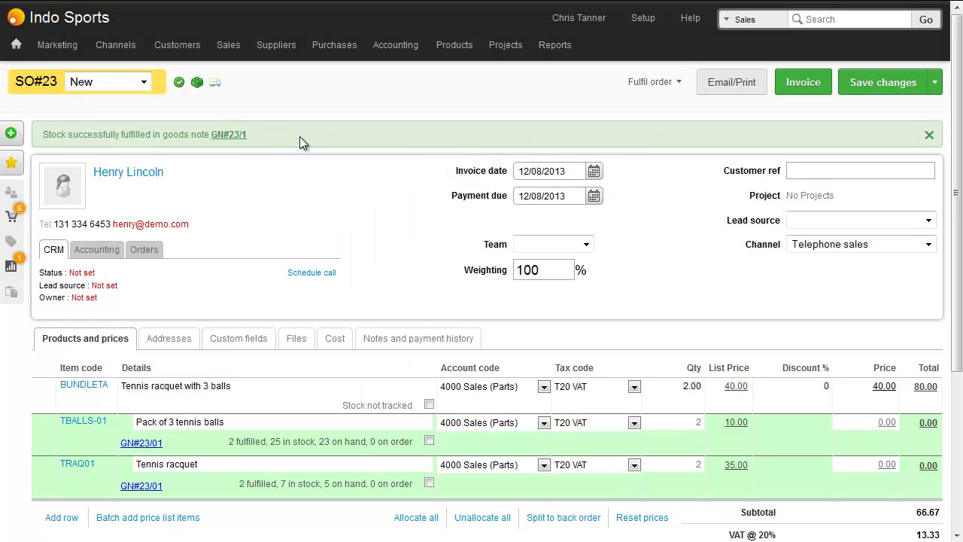
pyautogui.click(235, 136)
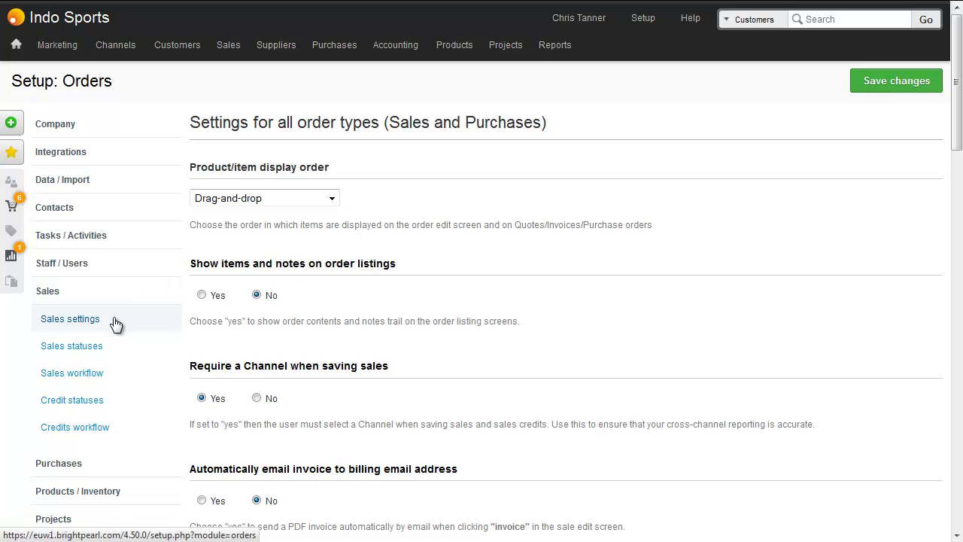
# Examine the sales settings for bundle components on packing/delivery notes and bundle summaries on quotes and invoices
pyautogui.moveTo(955, 147); pyautogui.dragTo(950, 519)
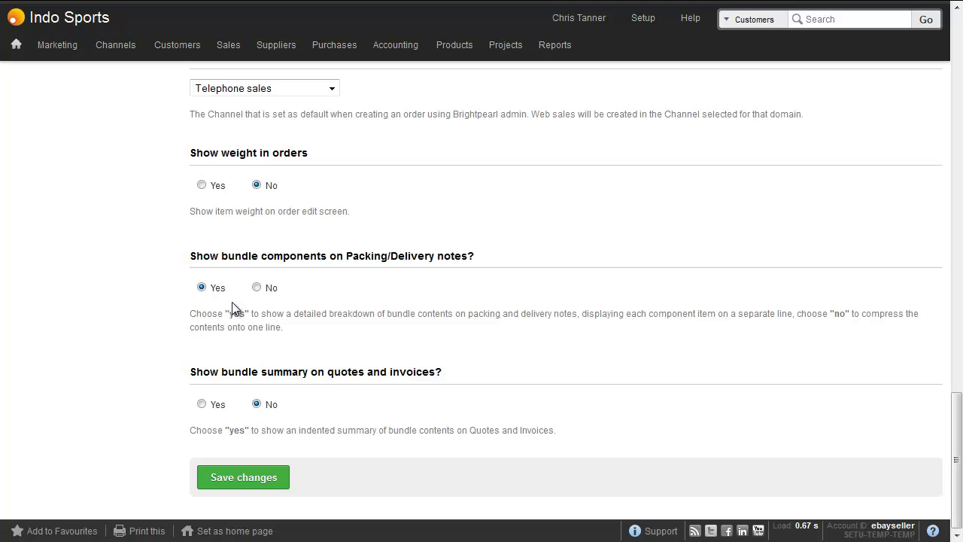